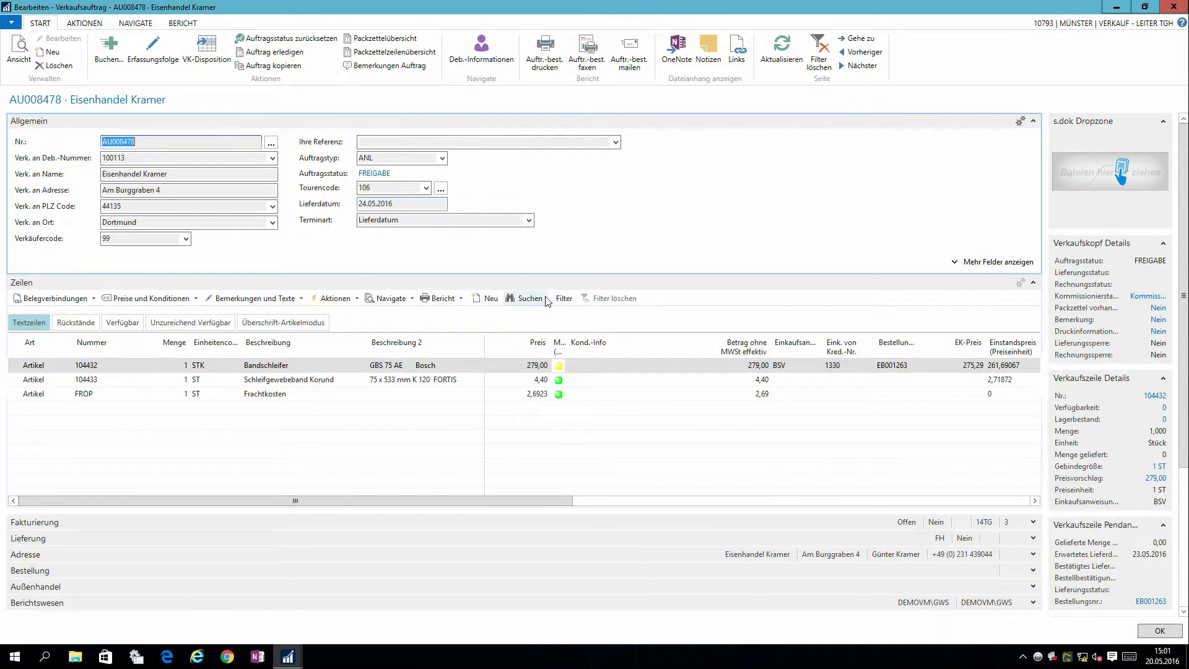
Step: Open the purchase order linked to the Bandschleifer line of the sales order and reset its status to ERFASSUNG
left_click(888, 366)
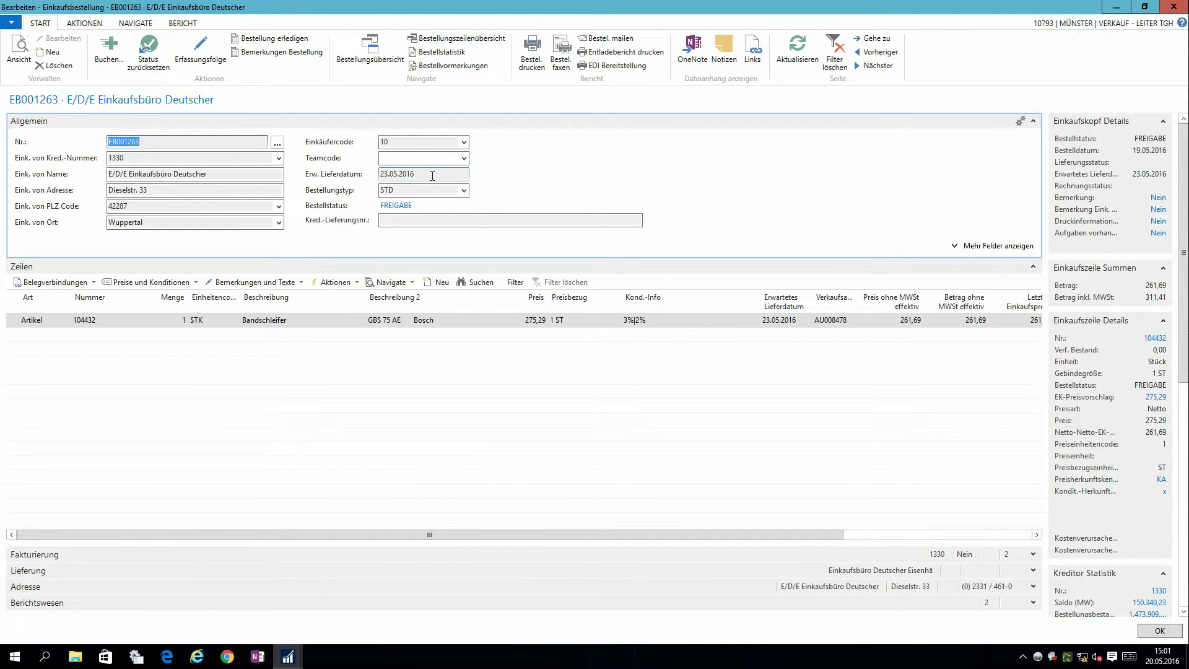
left_click(146, 62)
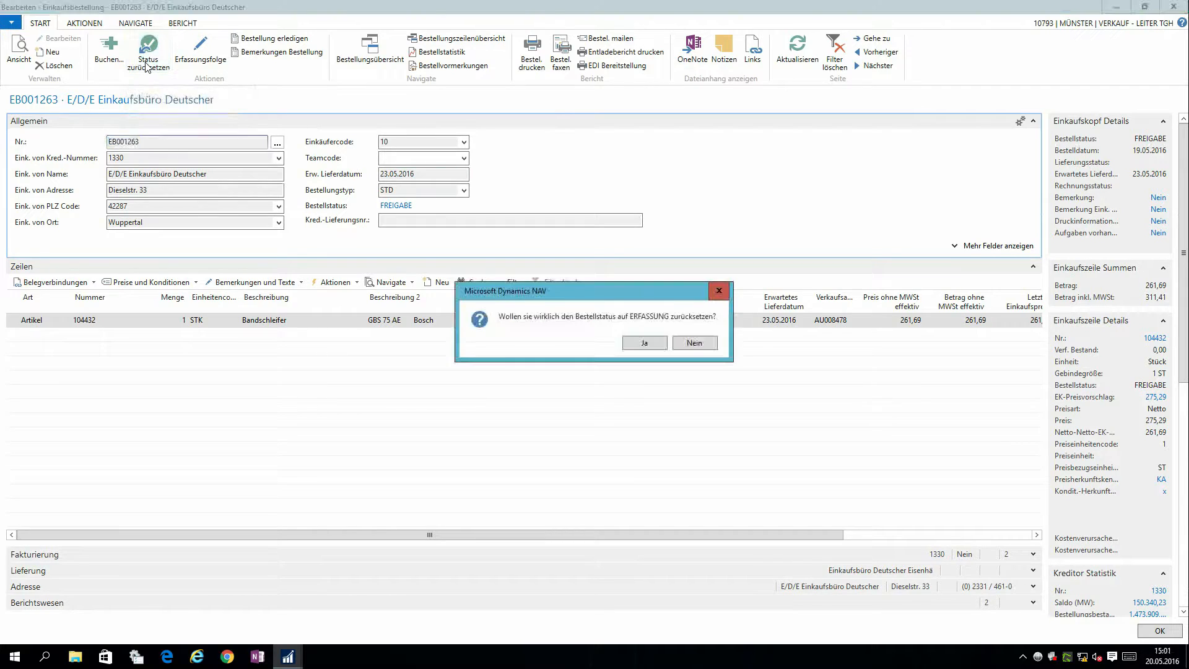
left_click(631, 344)
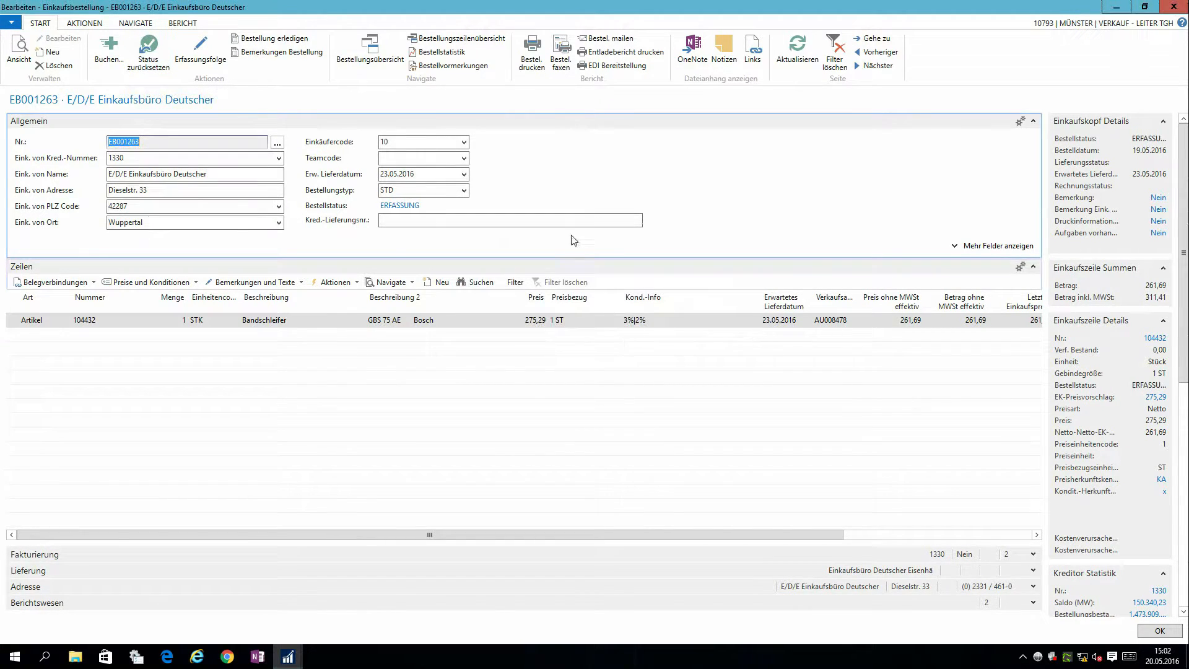
Step: Set the purchase order's expected delivery date to 26.05.2016 and release the order again
left_click(463, 174)
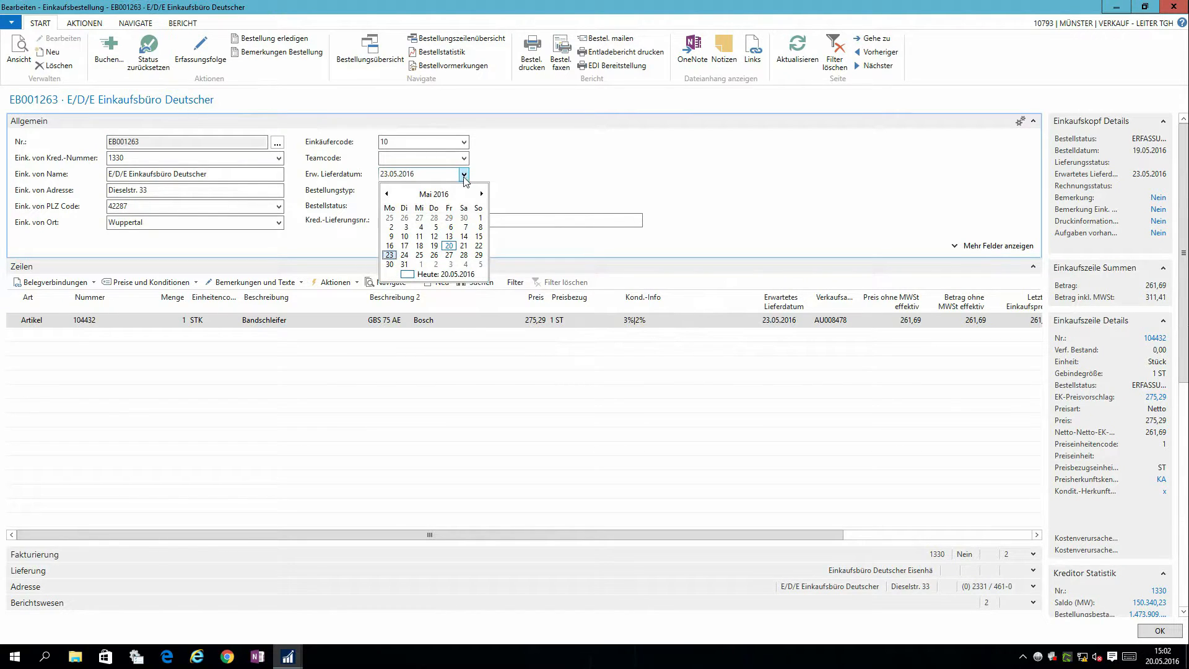
left_click(434, 255)
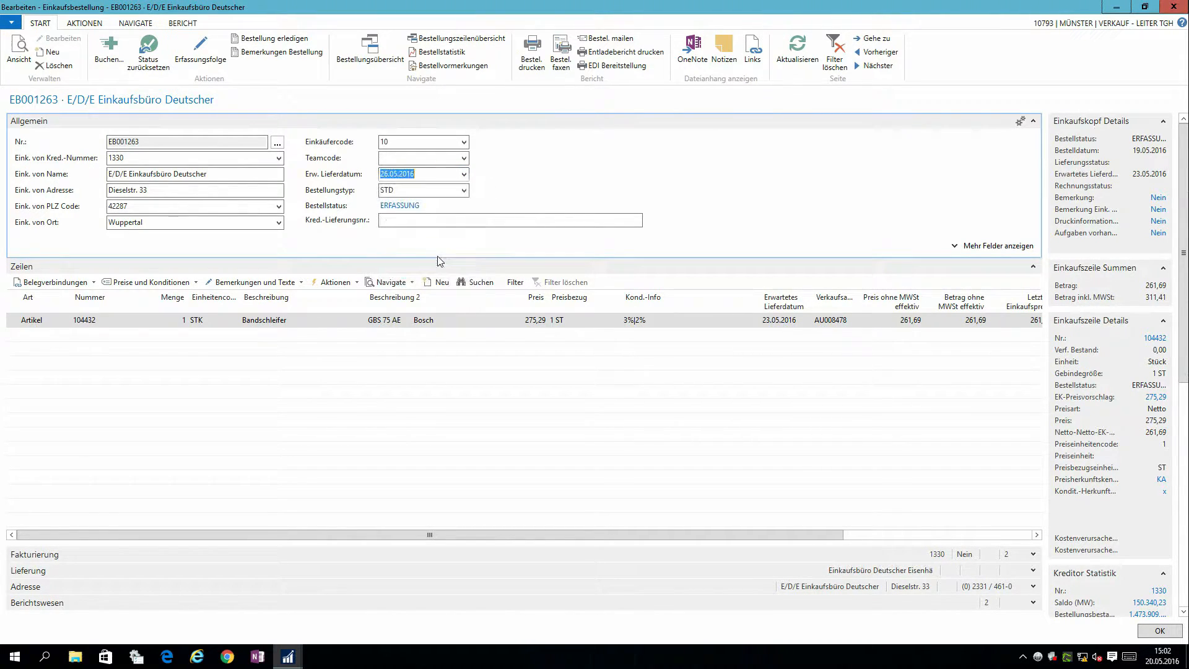
left_click(433, 185)
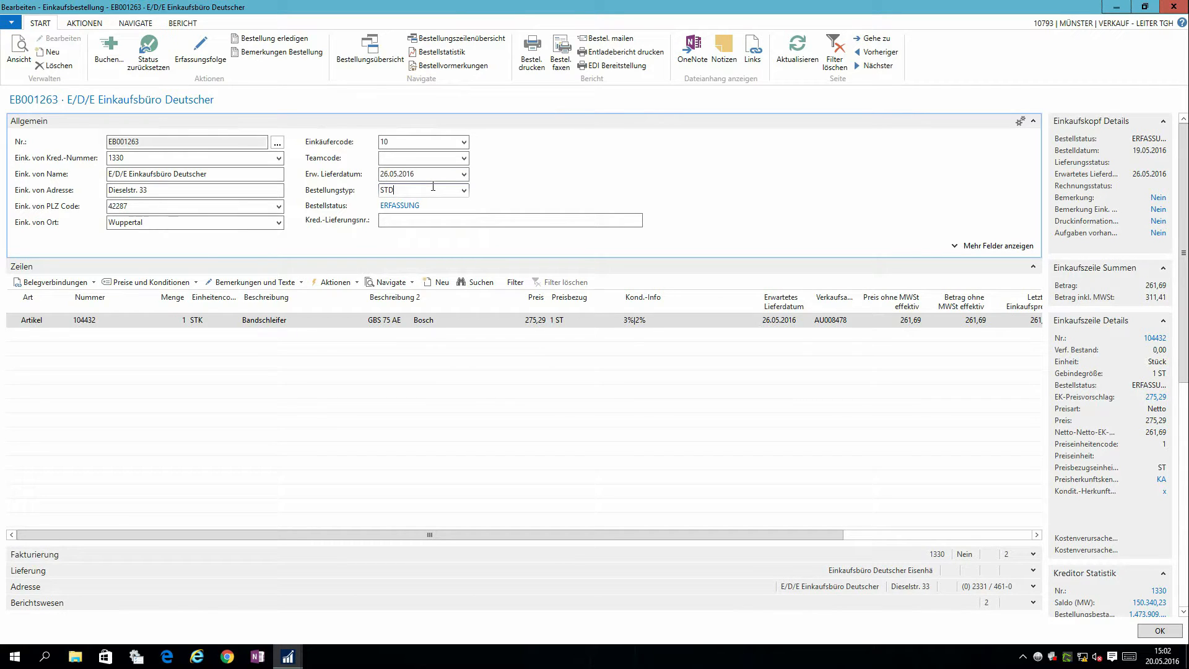
key("F9")
left_click(351, 337)
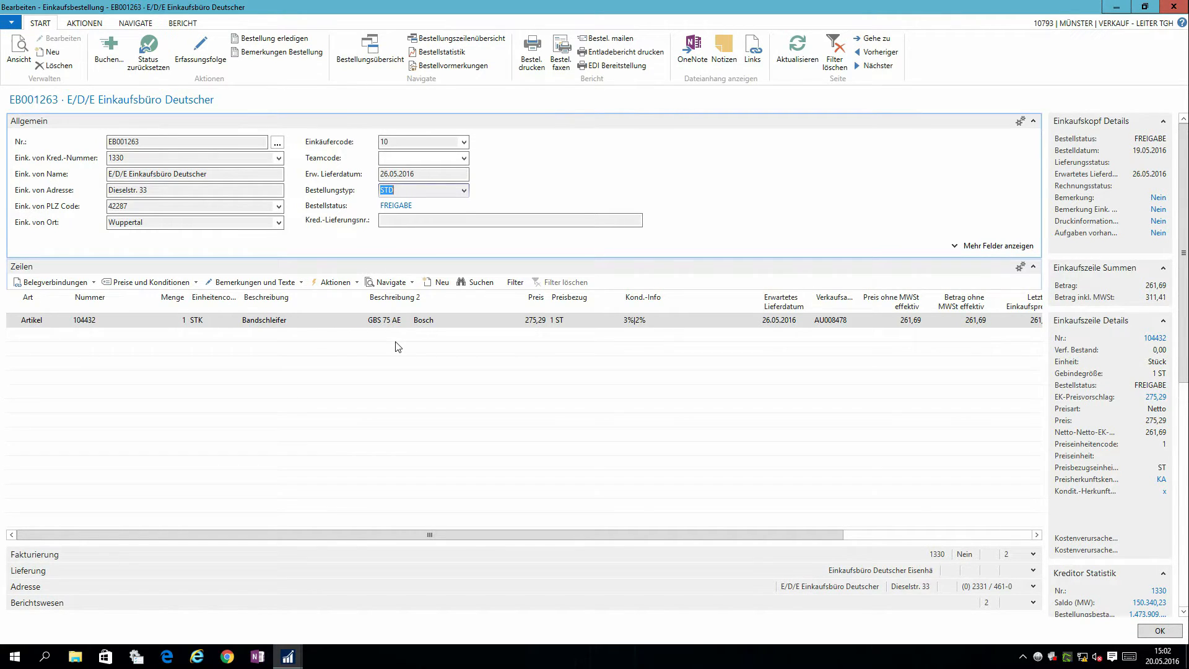
Step: Close the purchase order and the sales order, and review the unread events in the event log
left_click(1160, 631)
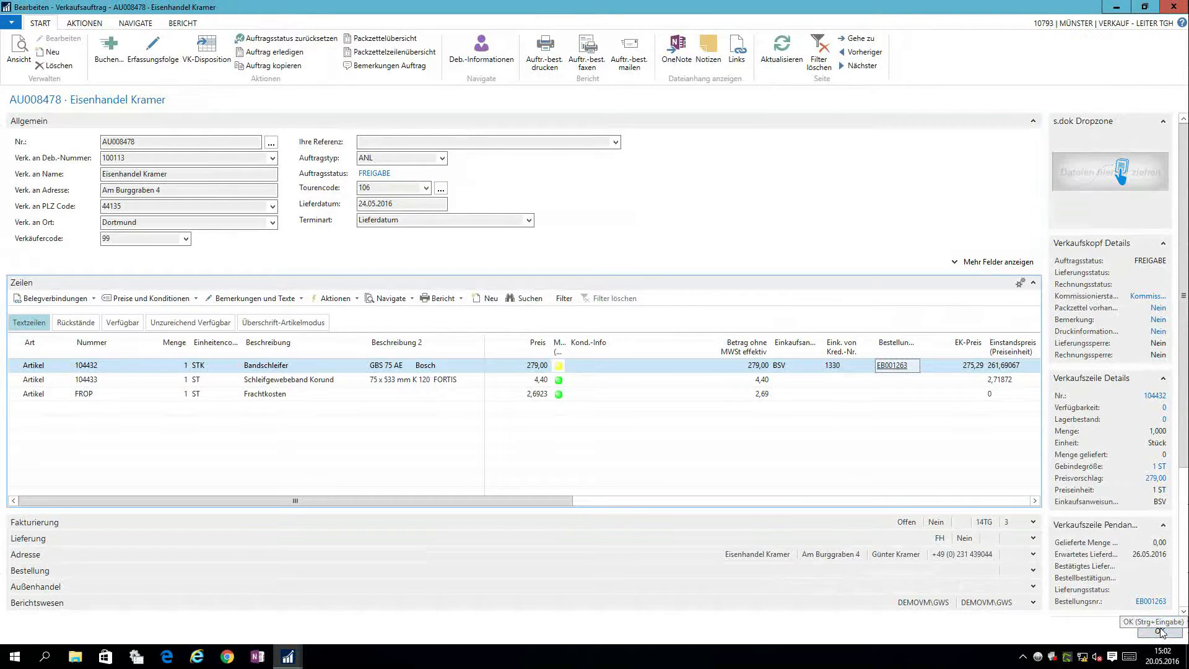
left_click(1160, 632)
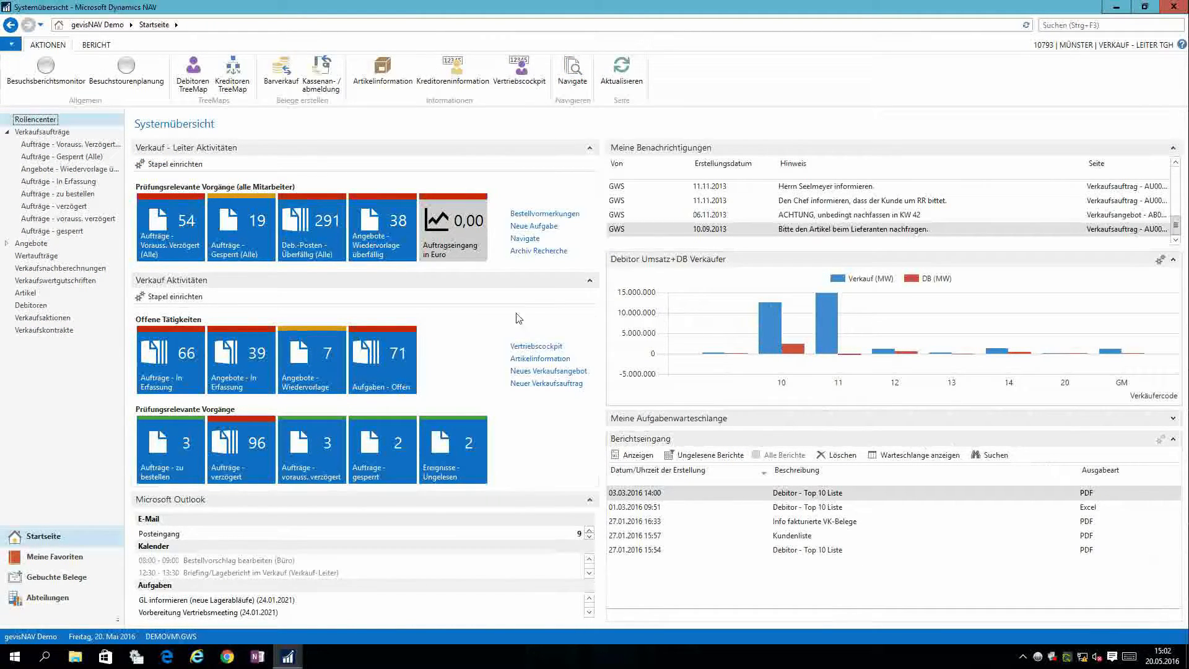
left_click(475, 471)
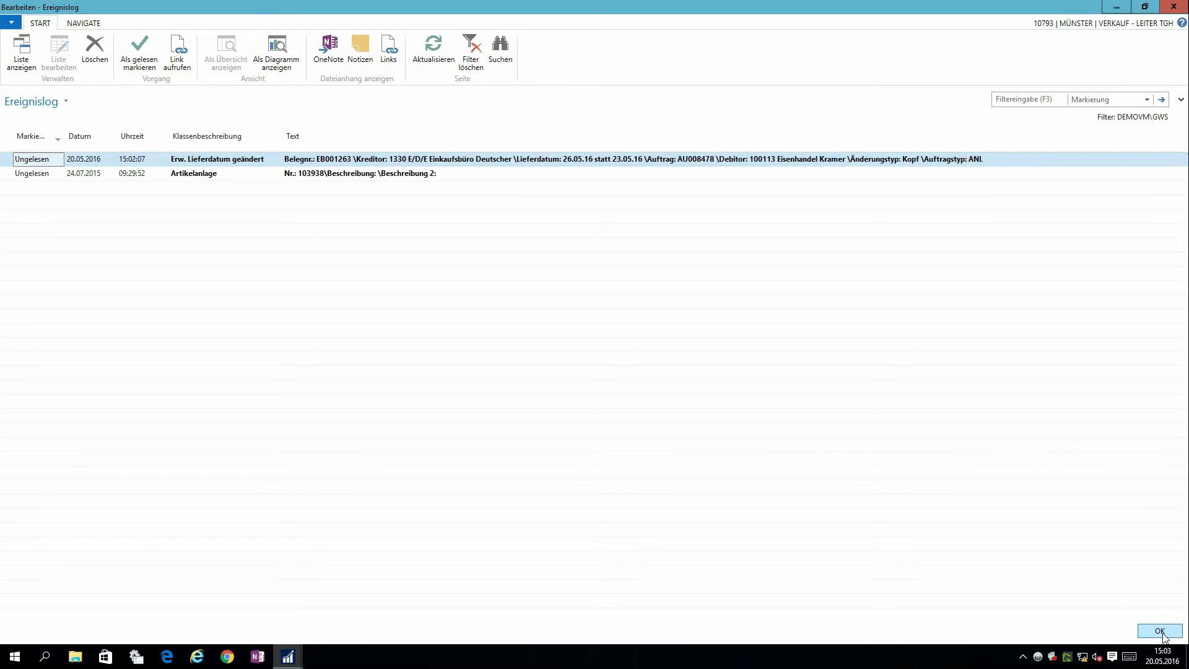
left_click(1160, 631)
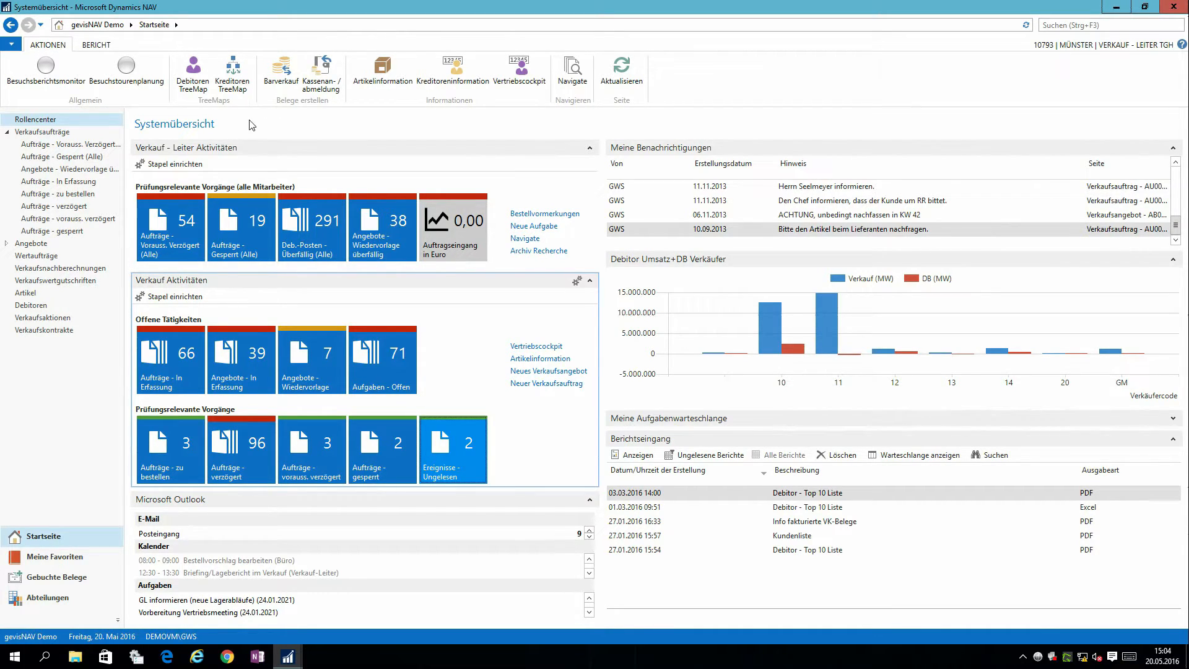
Step: Open the event subscriptions of the System department and open the ERWLIEFDAT subscription for supplier delivery delays for editing
left_click(58, 600)
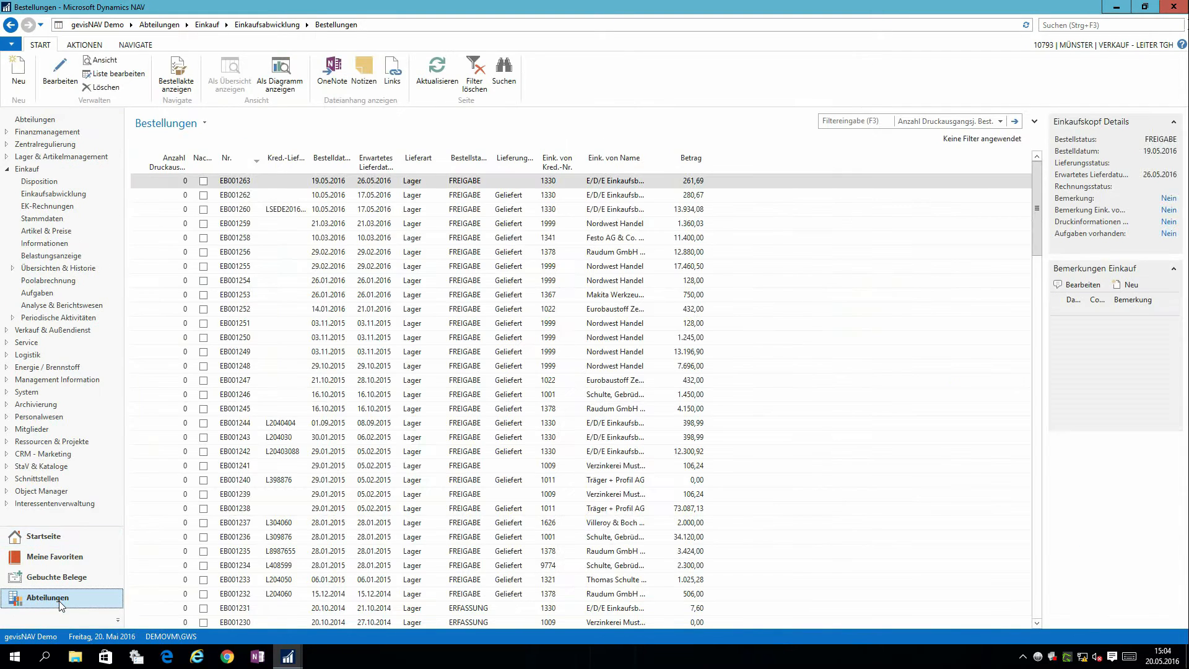
left_click(28, 392)
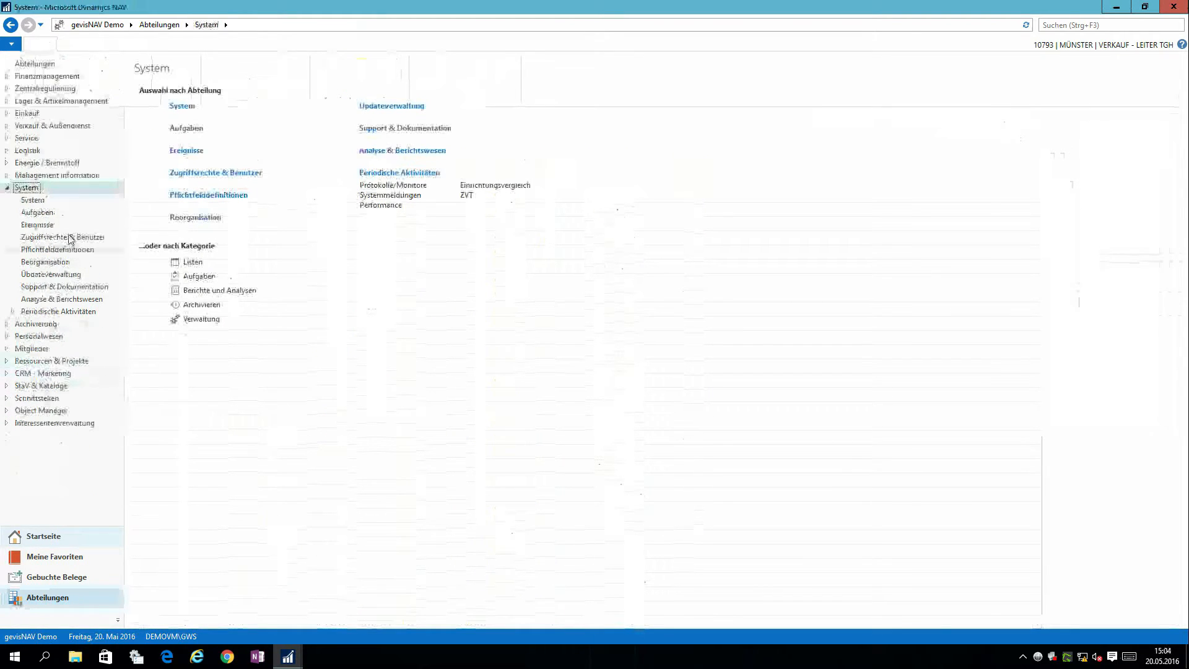
left_click(38, 225)
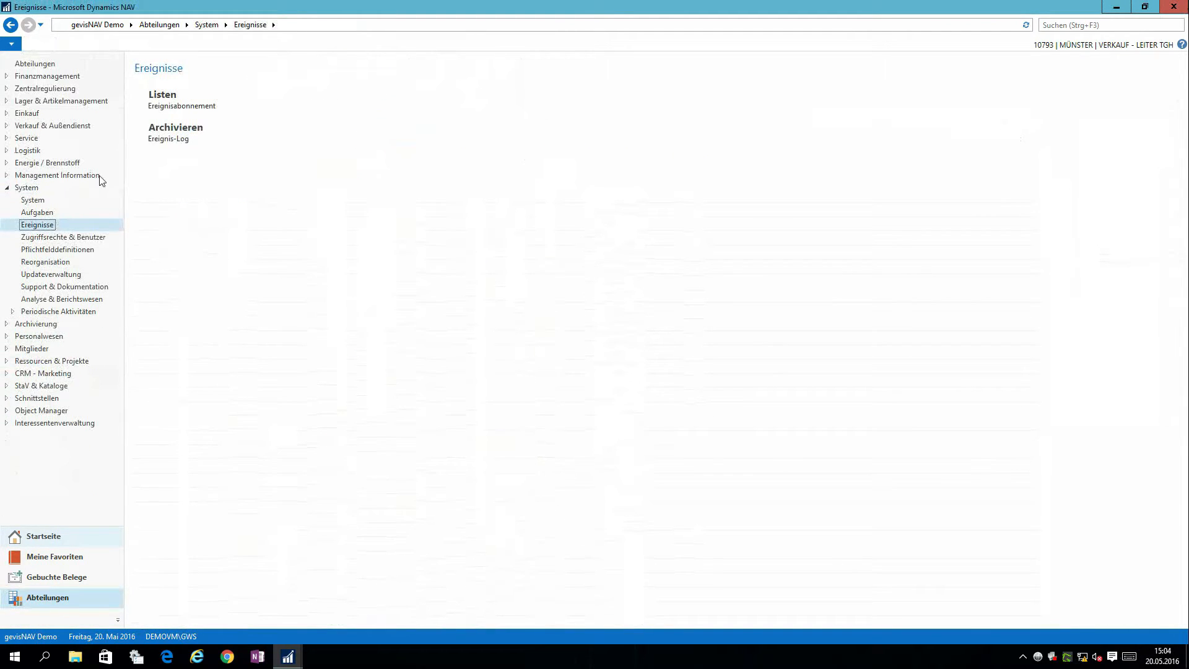
left_click(206, 109)
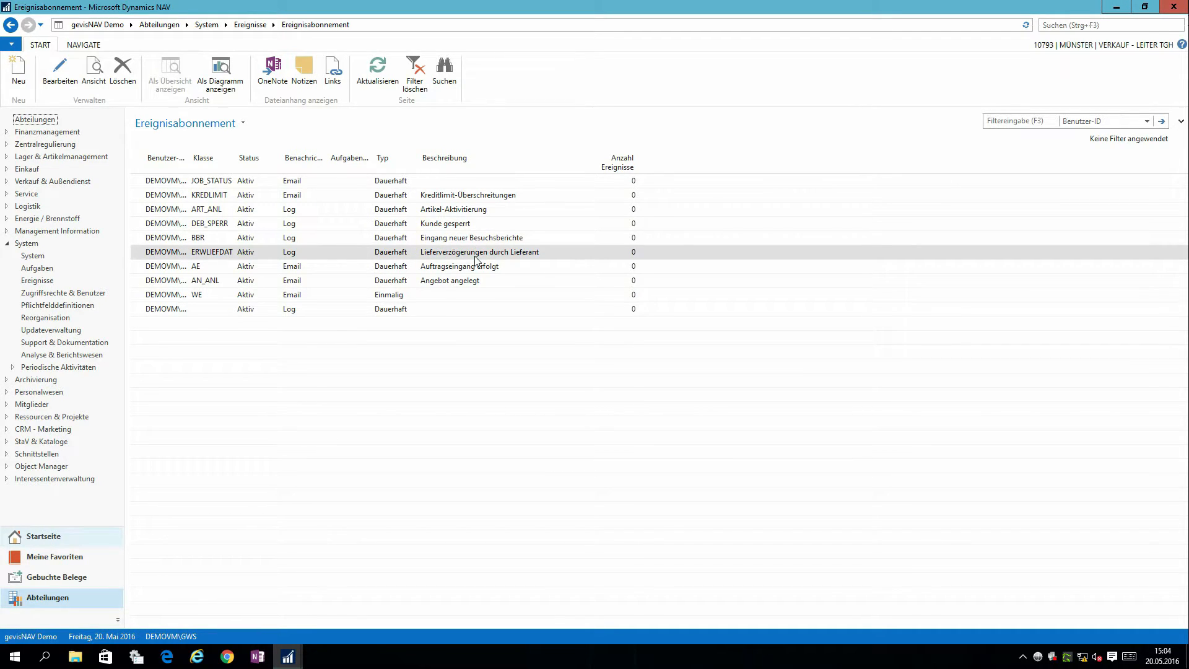
left_click(61, 81)
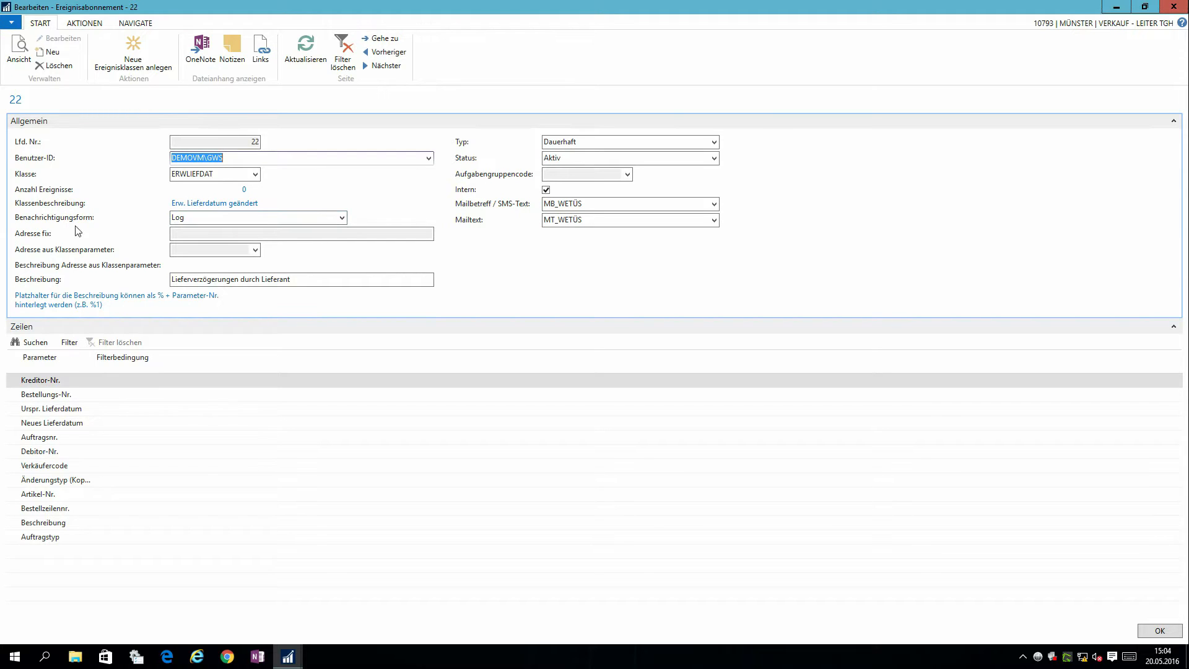
Step: Set the subscription's notification form to Email and clear its fixed address
left_click(342, 218)
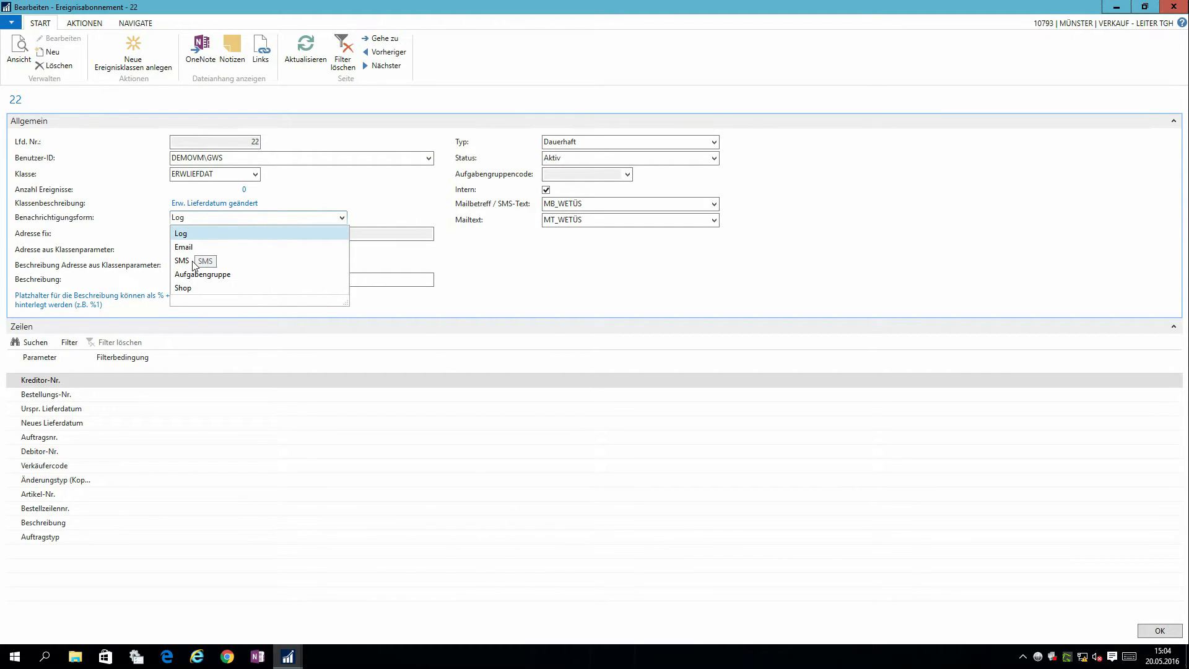
left_click(195, 248)
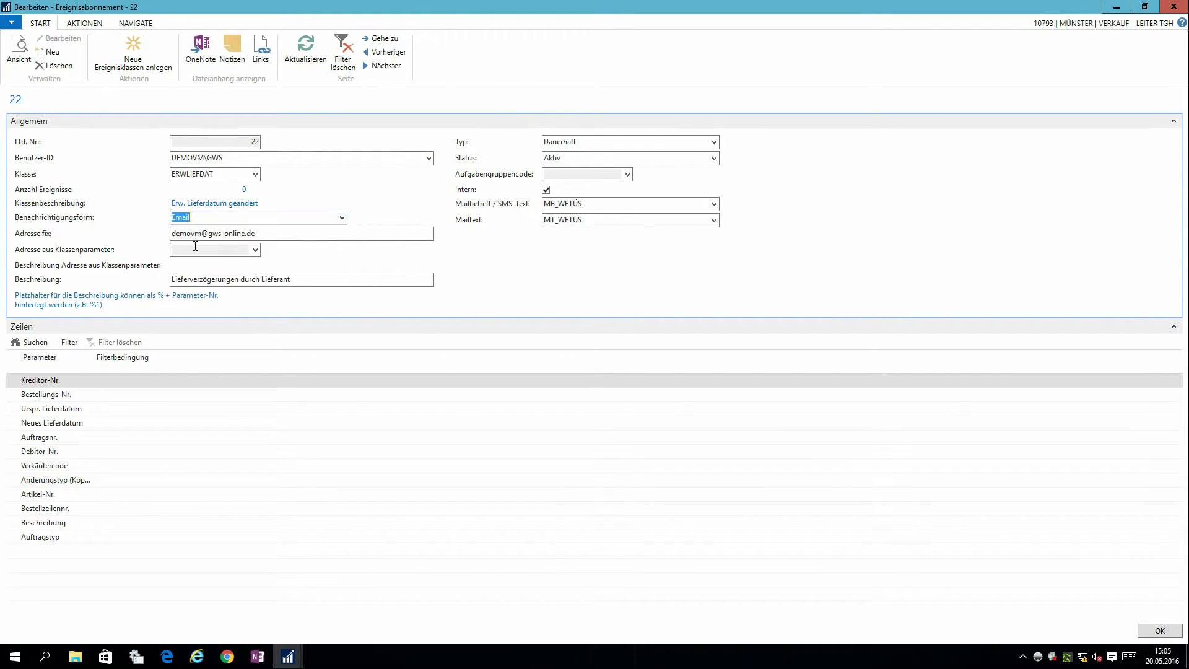
left_click(285, 233)
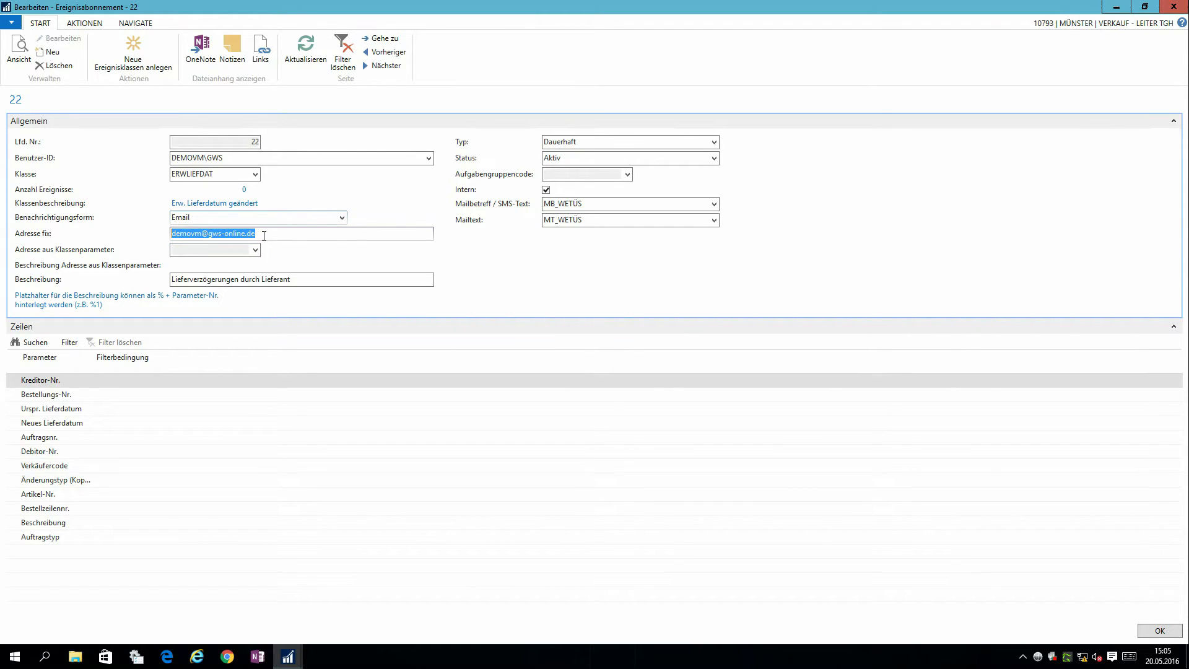
key("Delete")
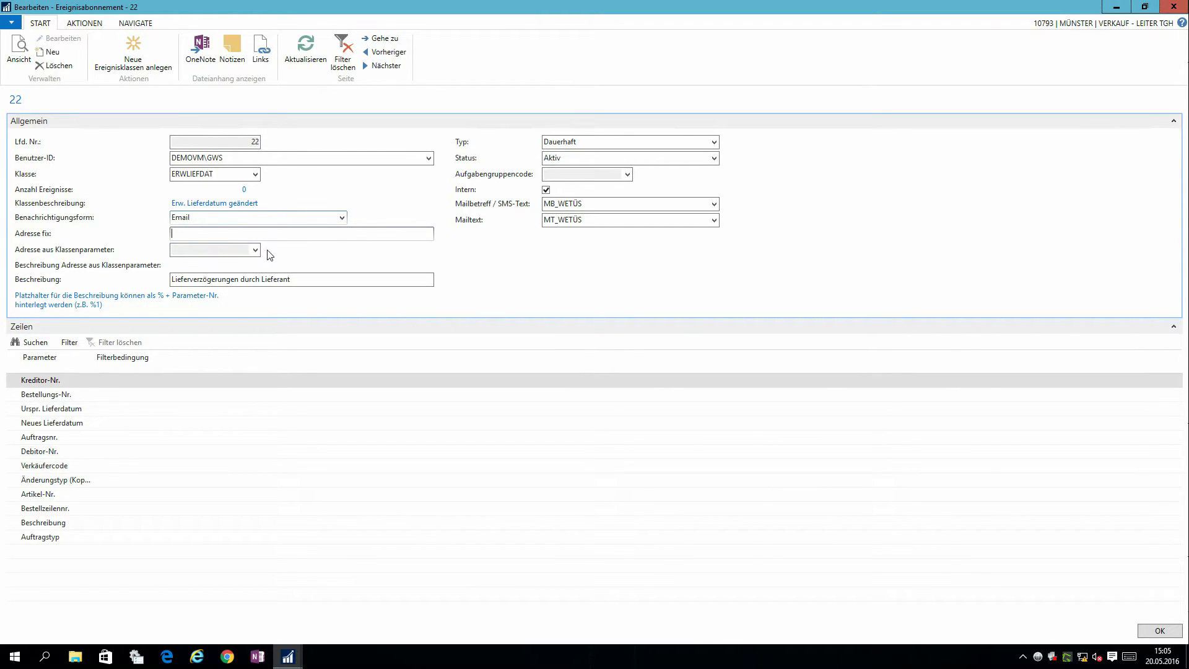
Step: Set the address from class parameter to 7 (VERKÄUFER) and close the subscription
left_click(222, 248)
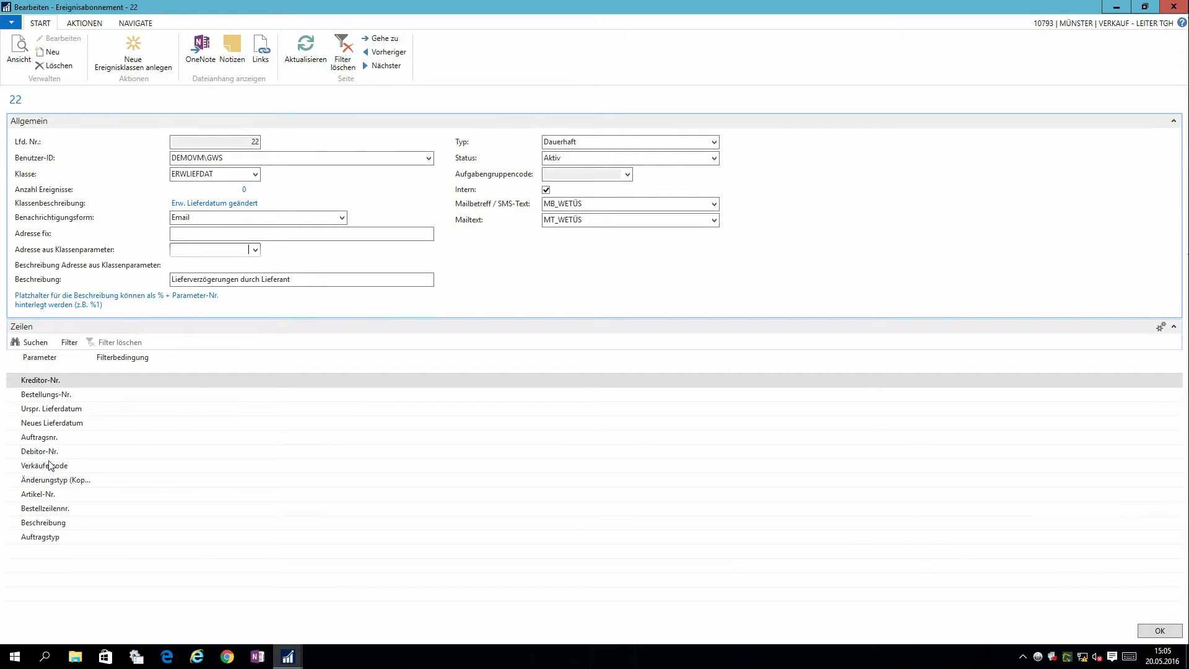
left_click(330, 234)
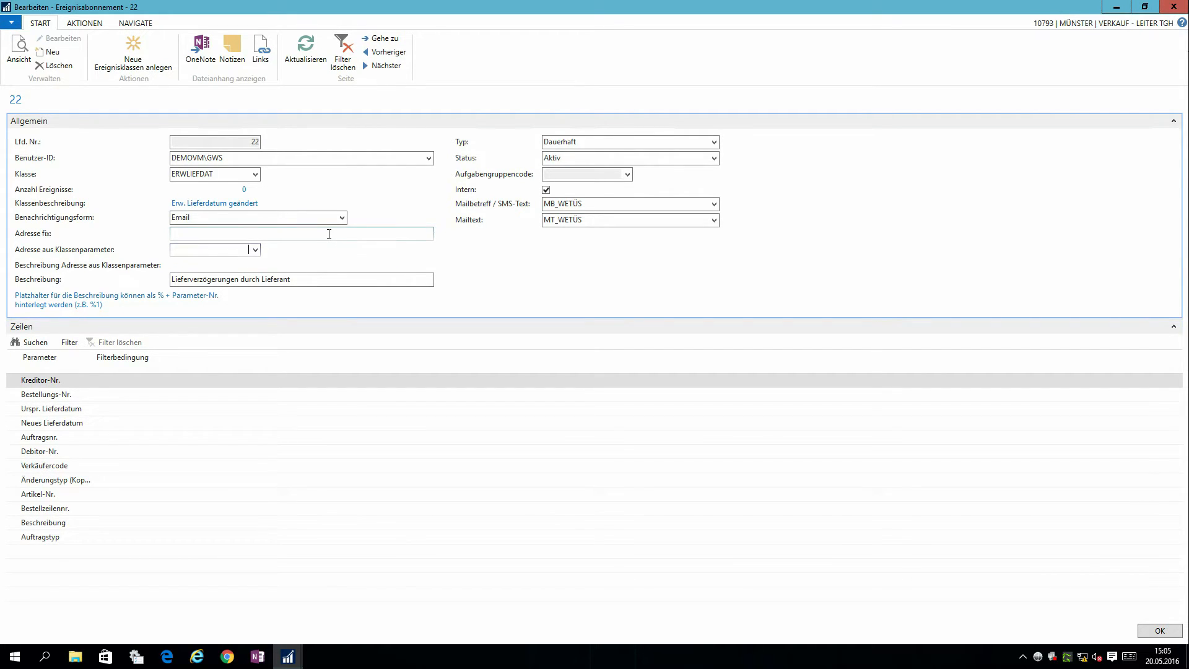
left_click(254, 250)
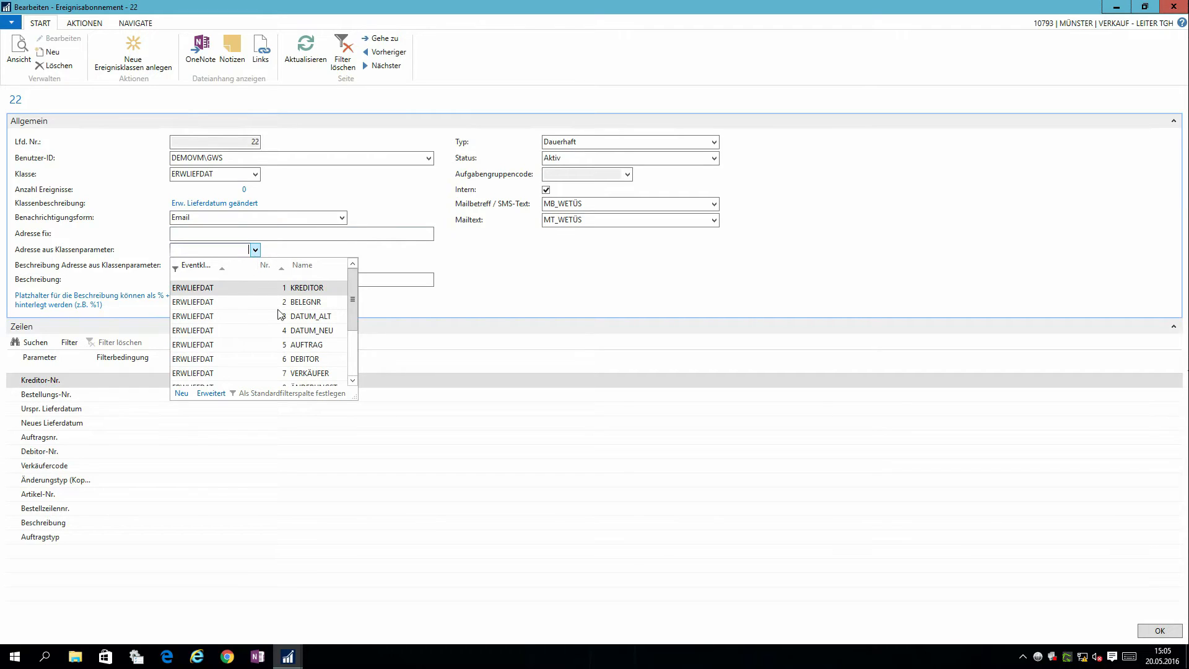
left_click(298, 373)
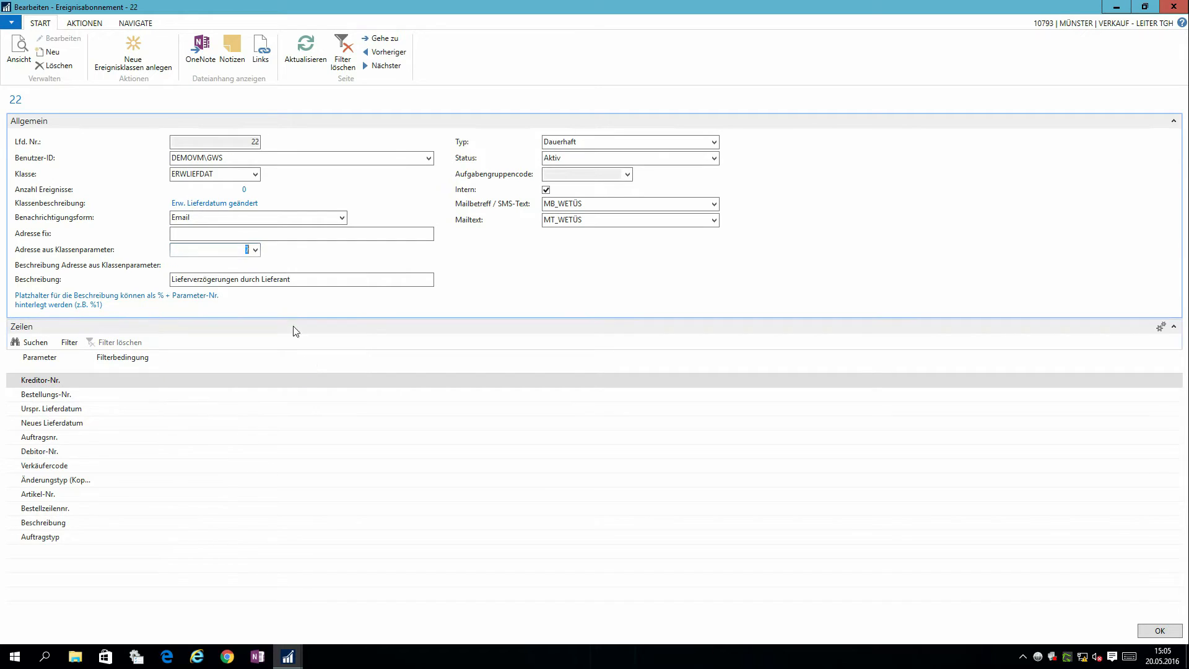
left_click(240, 279)
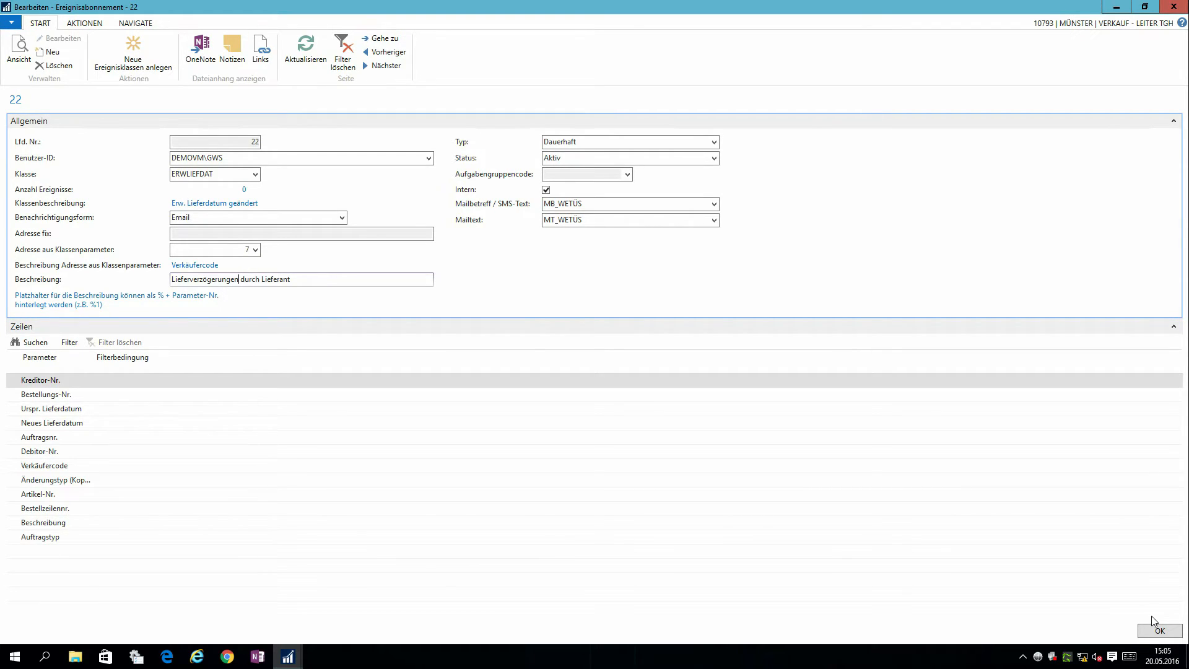
left_click(1155, 632)
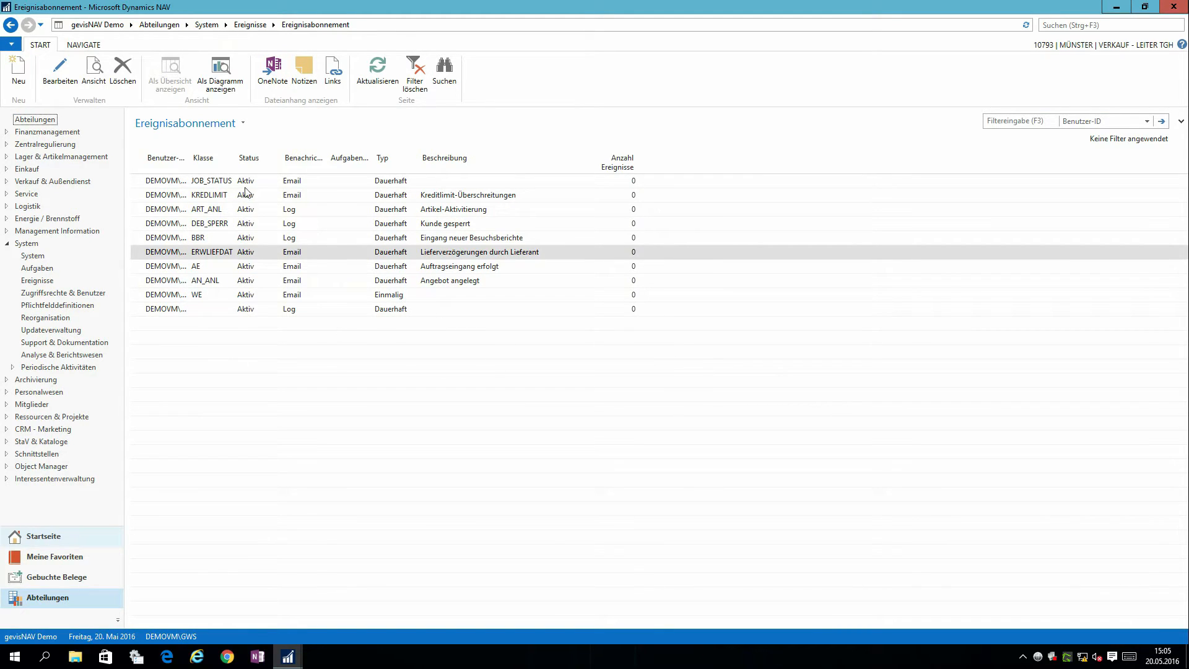
Step: Select the KREDLIMIT subscription for credit limit overruns in the event subscription list
left_click(135, 197)
left_click(60, 73)
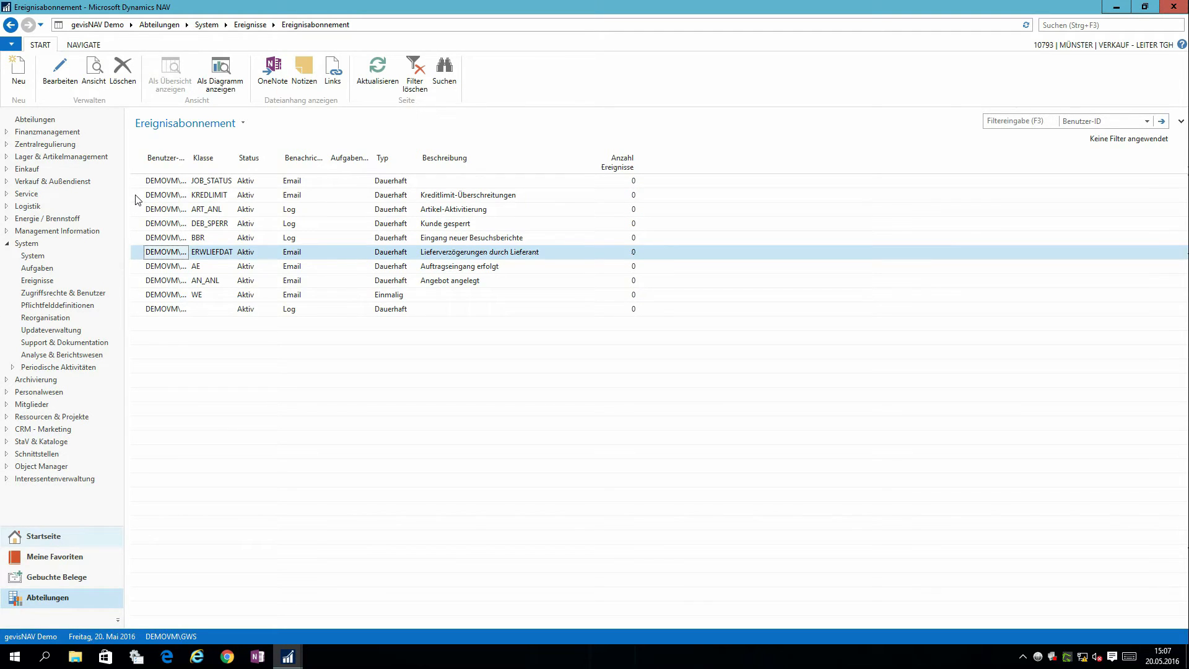
left_click(138, 199)
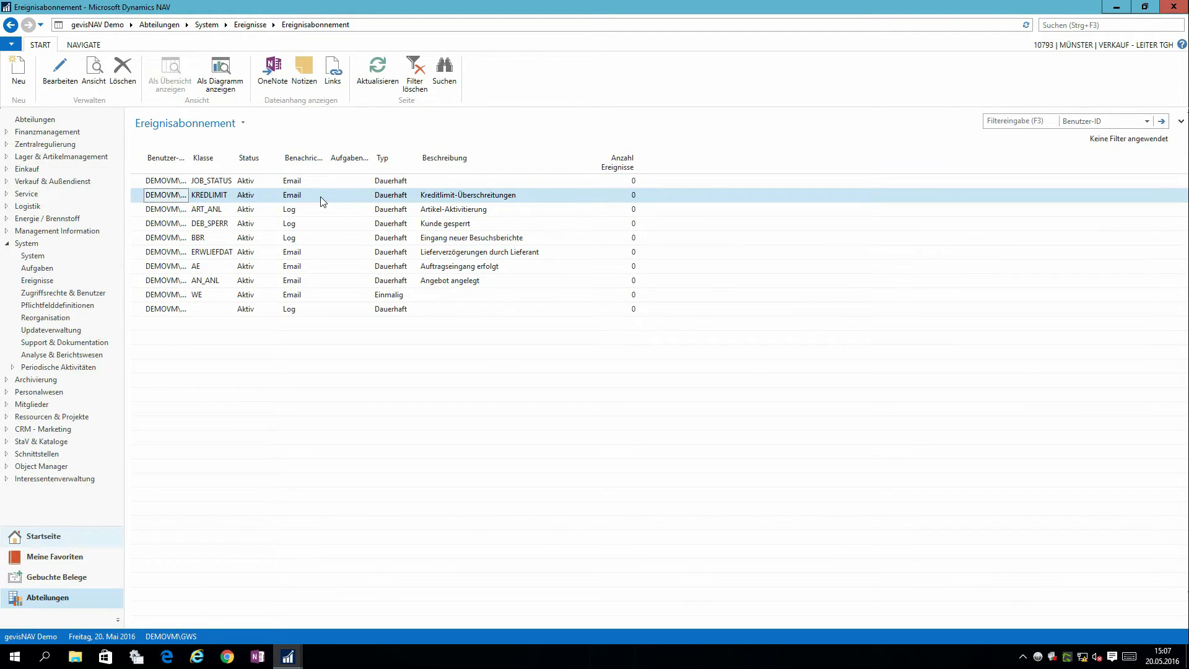